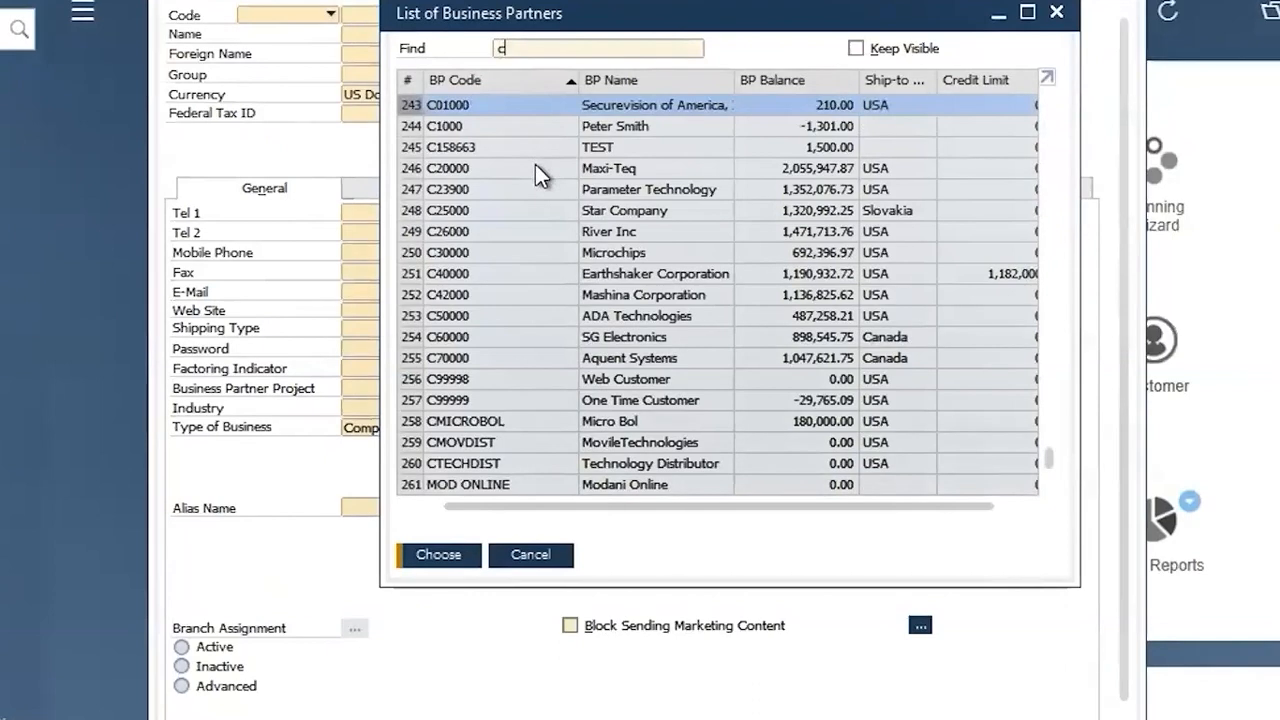
Step: Open the Maxi-Teq customer record and examine the street, block and county fields of its Bill To address
double_click(535, 168)
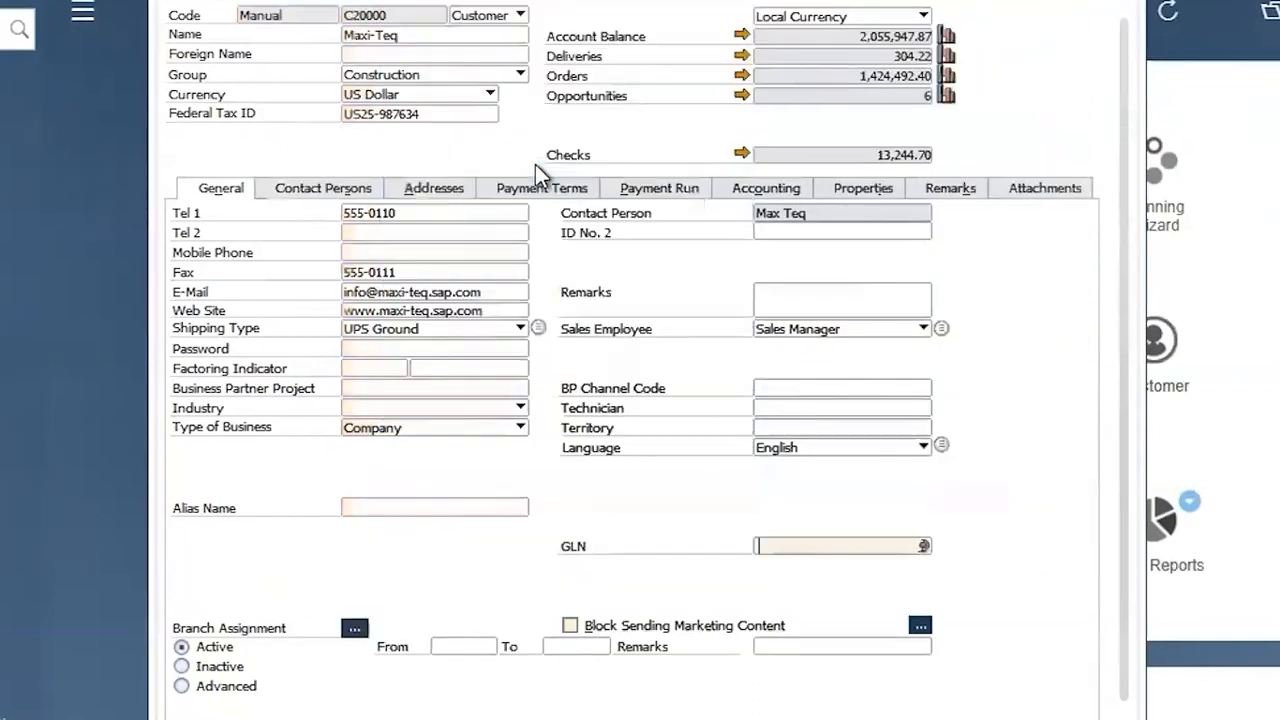
left_click(445, 191)
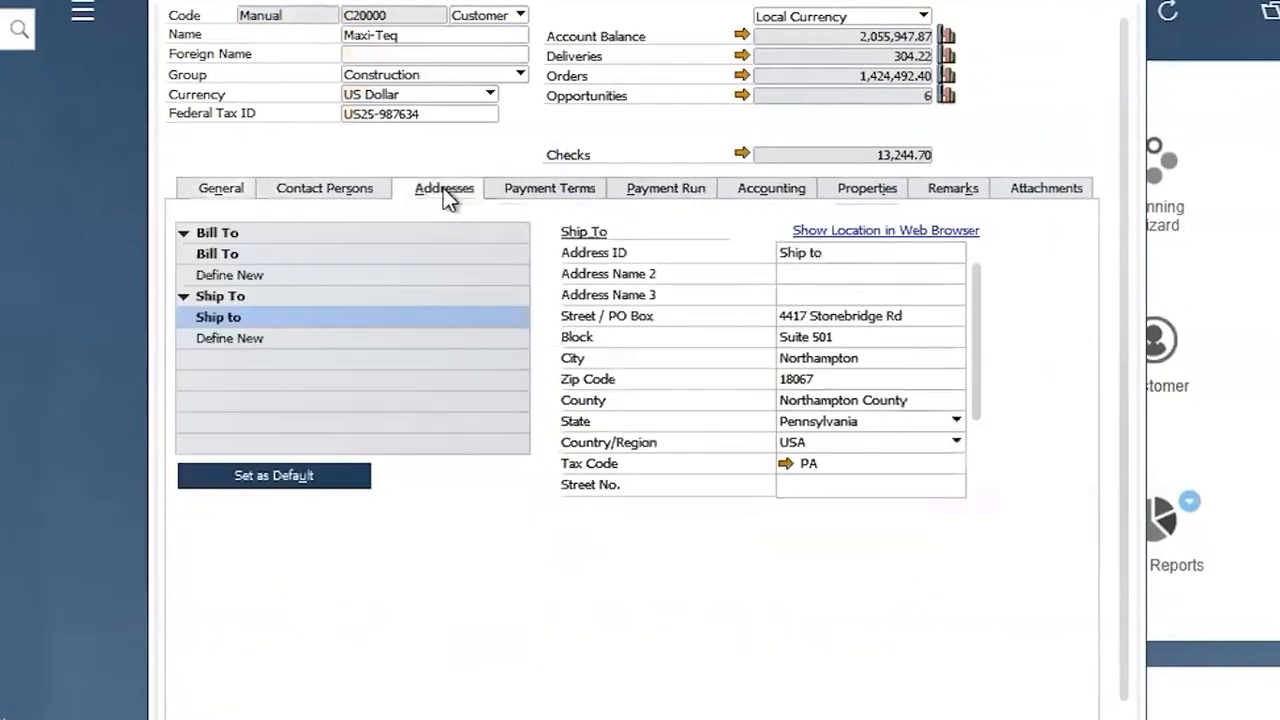
left_click(369, 252)
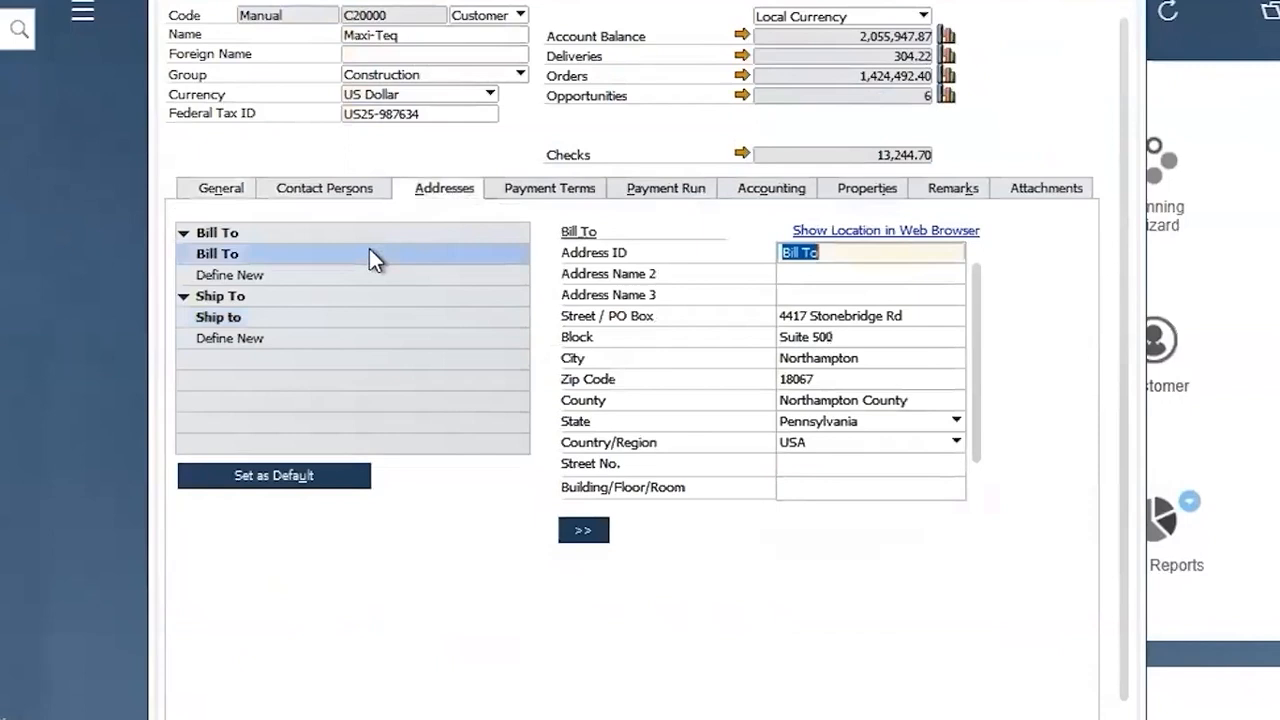
left_click(904, 312)
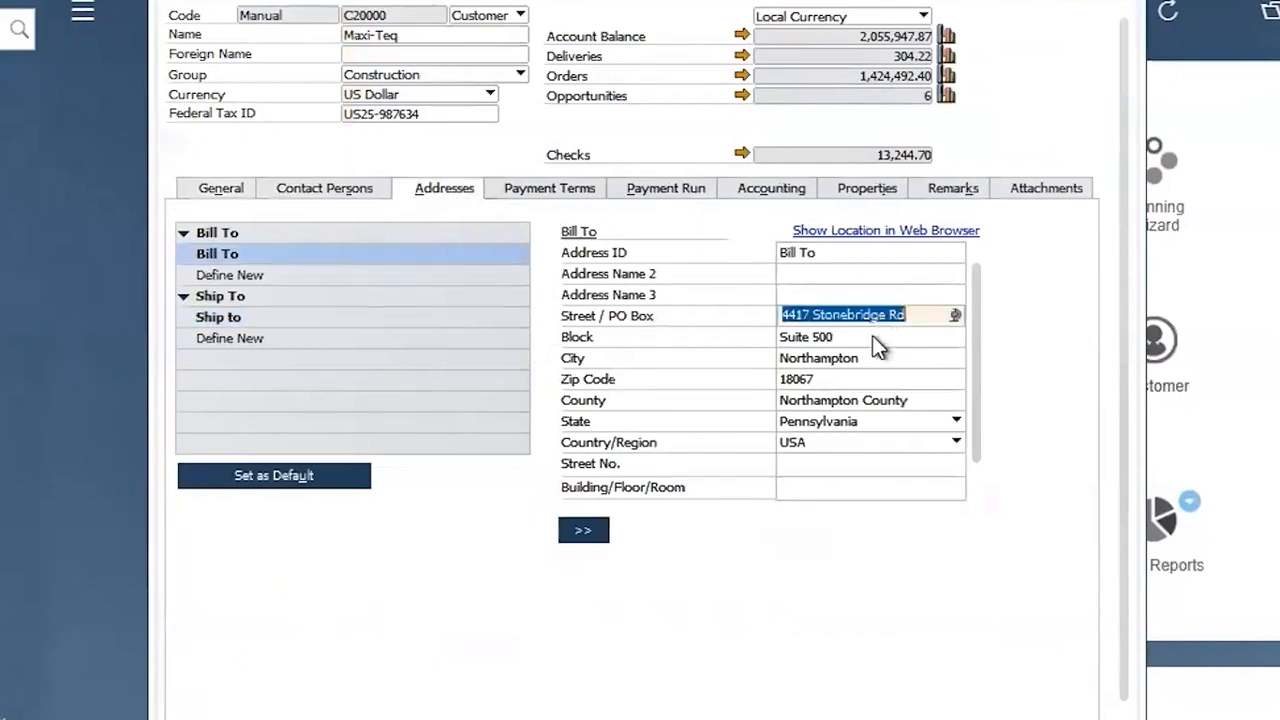
left_click(872, 336)
left_click(873, 339)
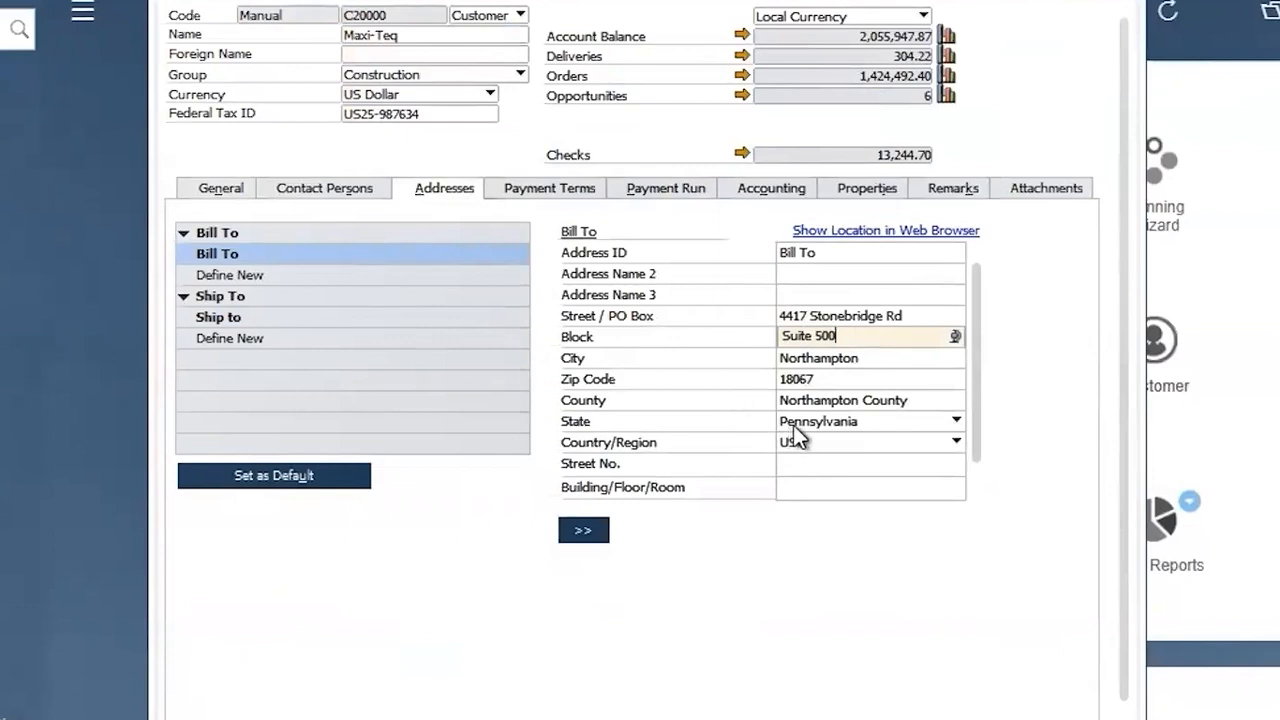
left_click(825, 400)
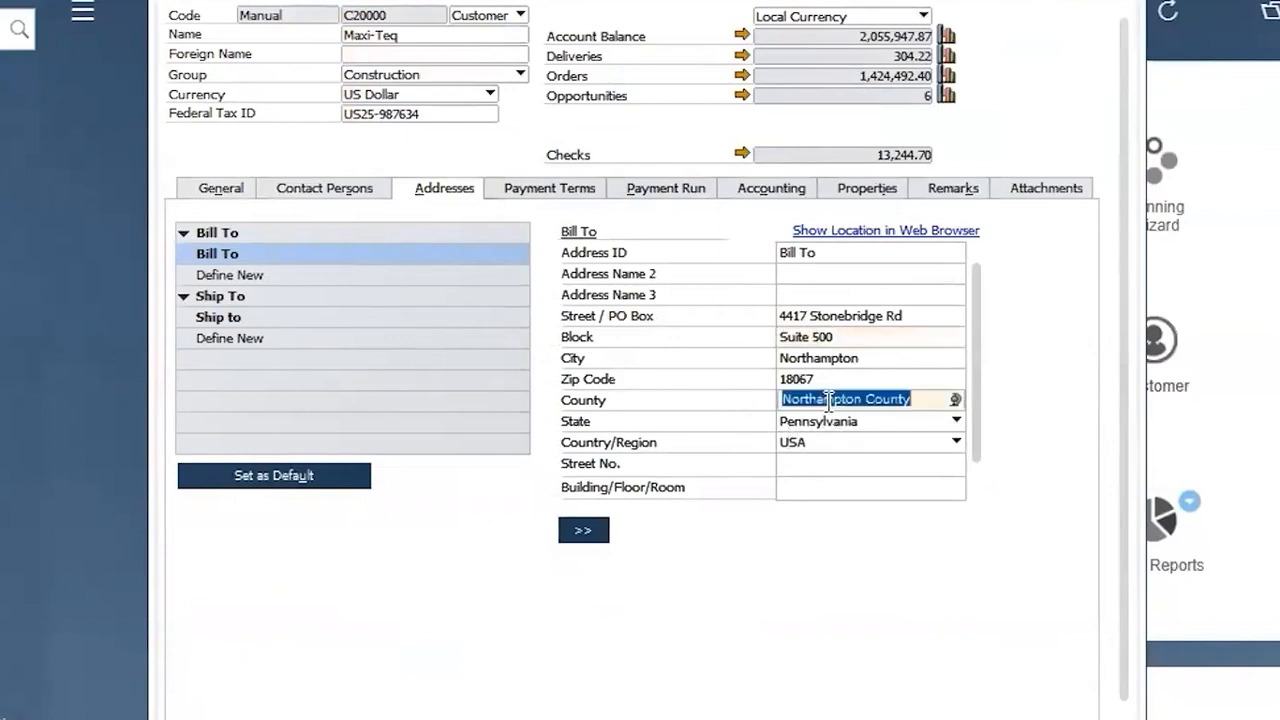
left_click(827, 400)
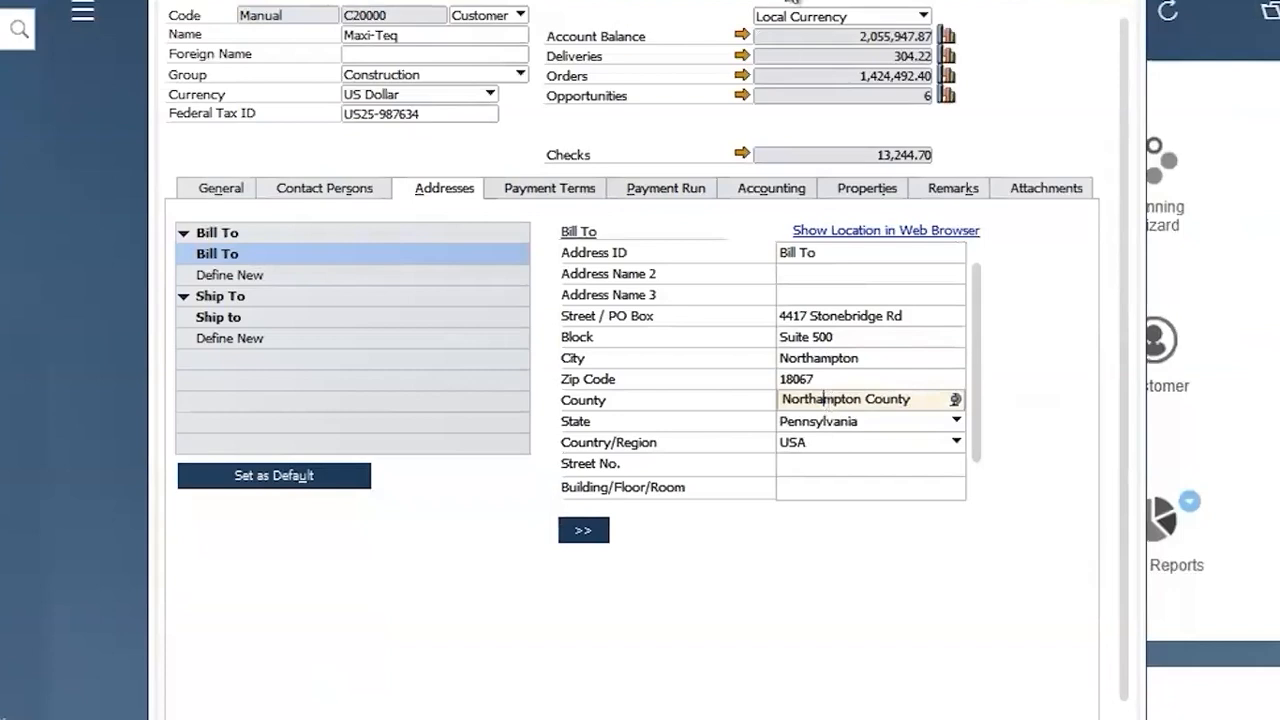
Step: Move the customer record aside and open the Address Formats setup
left_click_drag(1000, 2, 1215, 10)
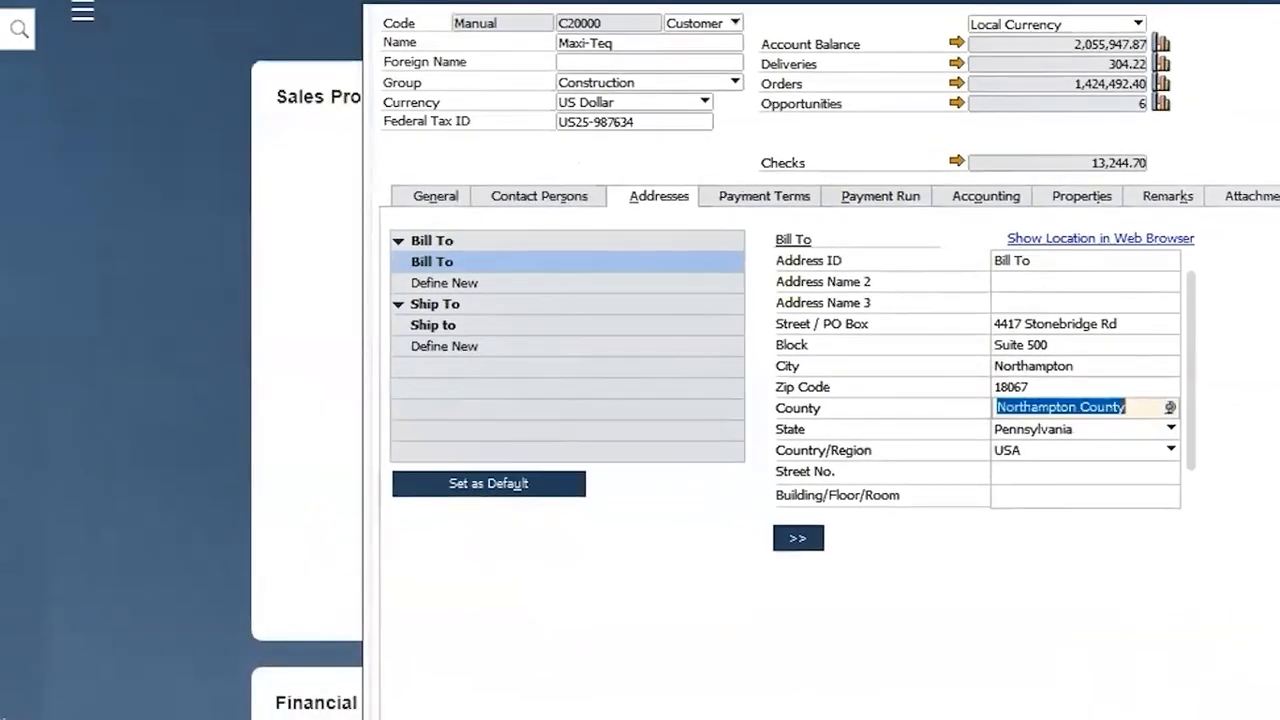
left_click(14, 109)
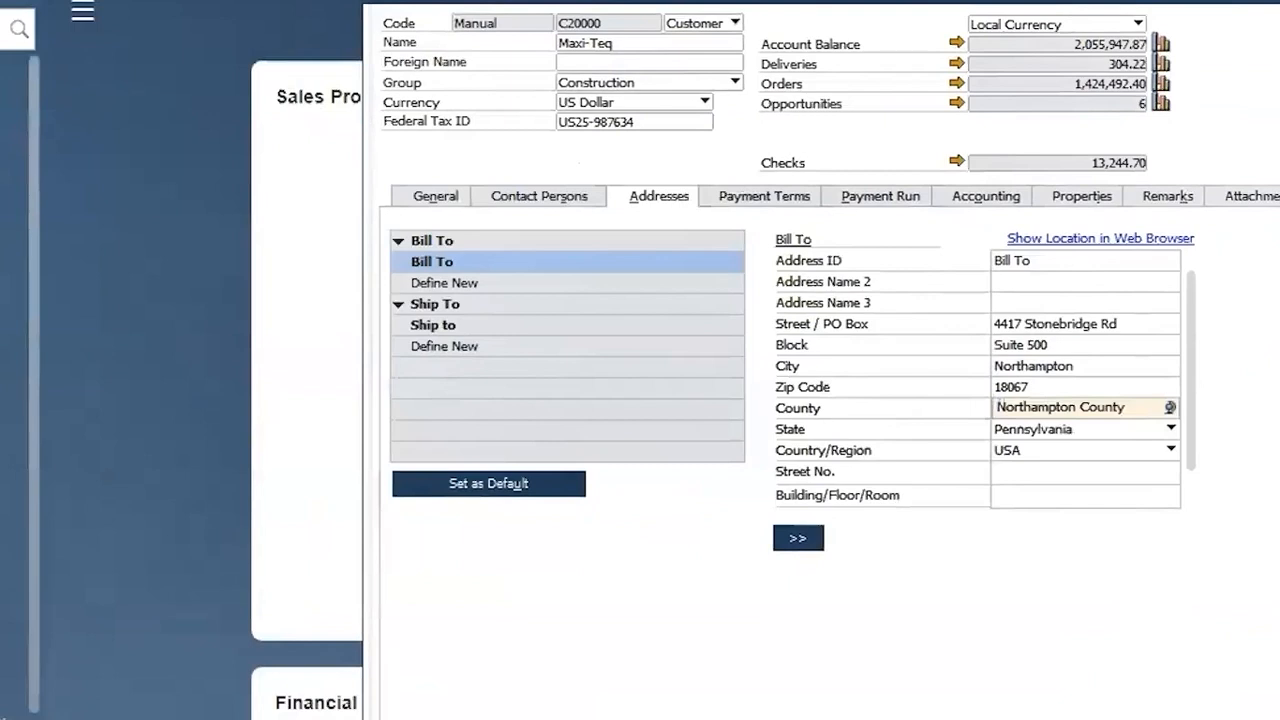
left_click(4, 124)
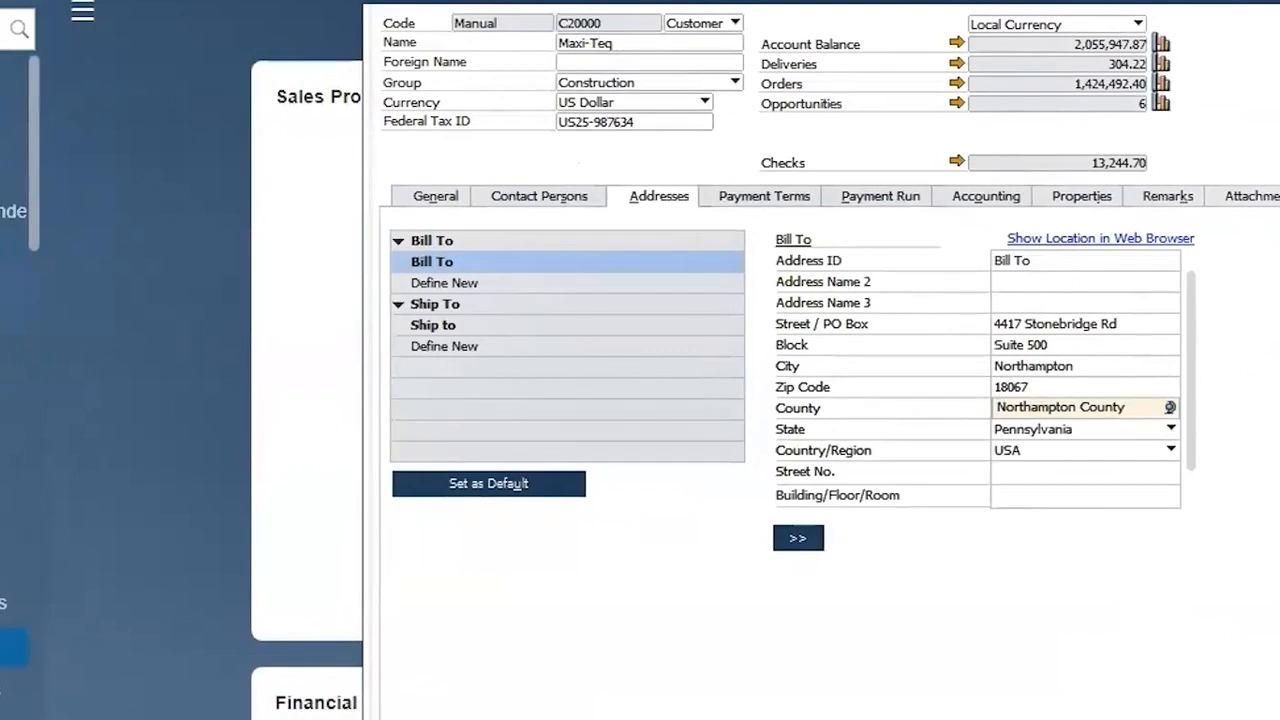
left_click(14, 648)
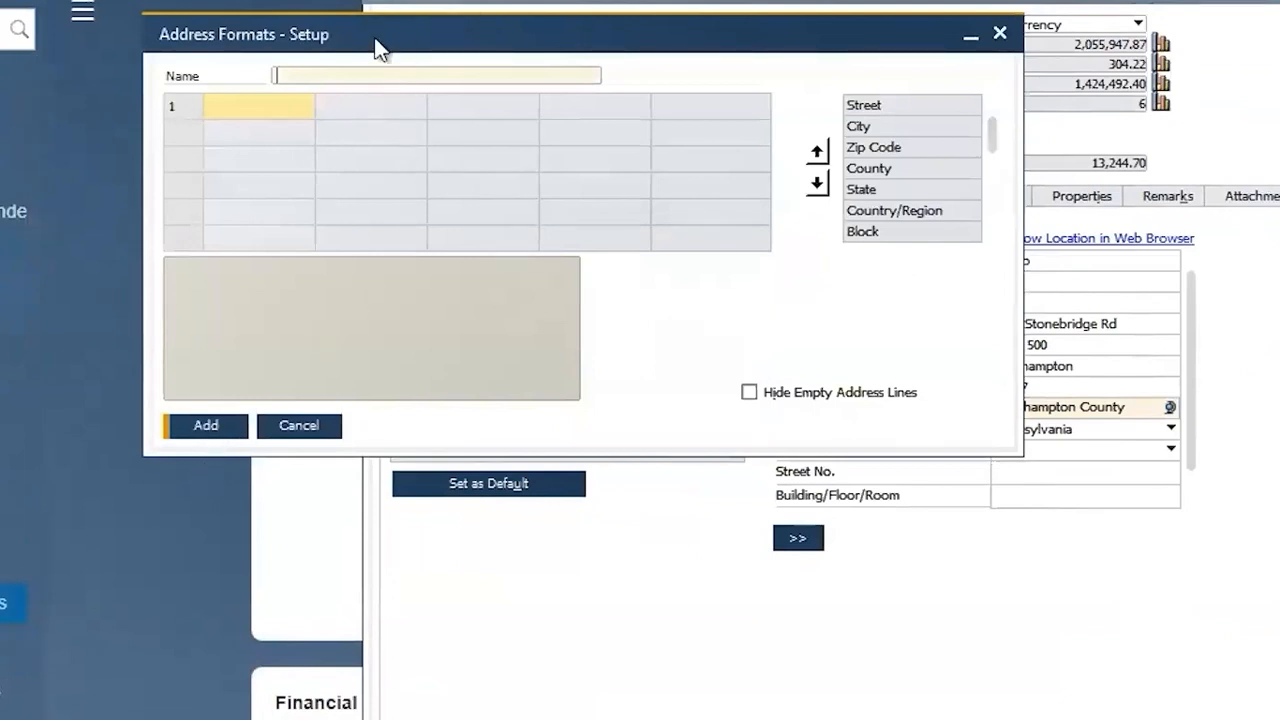
Step: Look up all address formats with the wildcard *, open the USA format to examine its layout, and minimise the setup
key("ctrl+f")
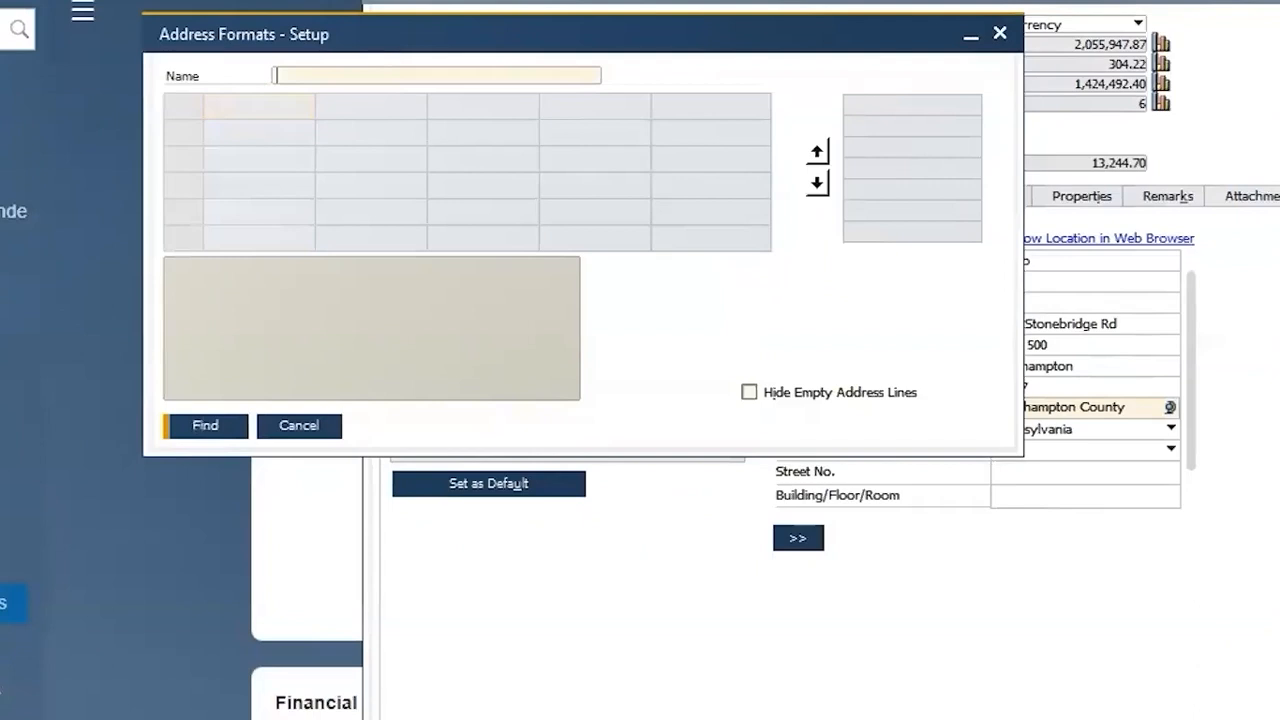
type("*")
key("Return")
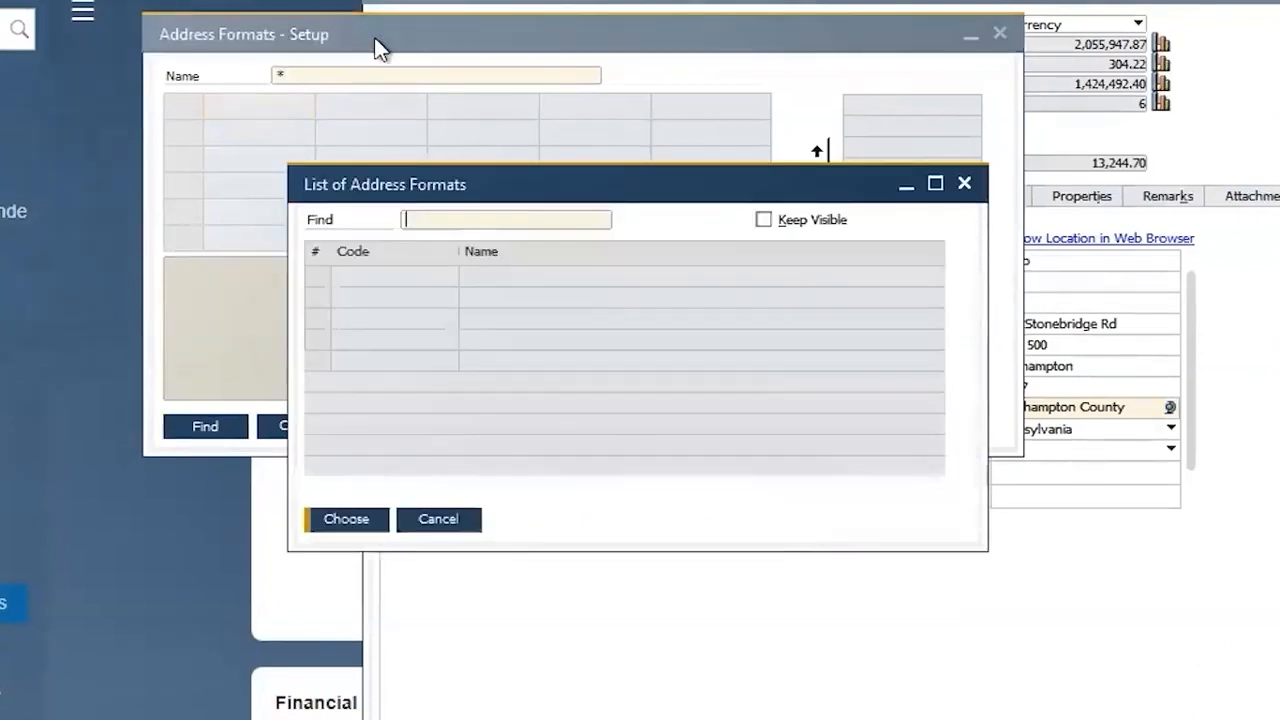
left_click(763, 220)
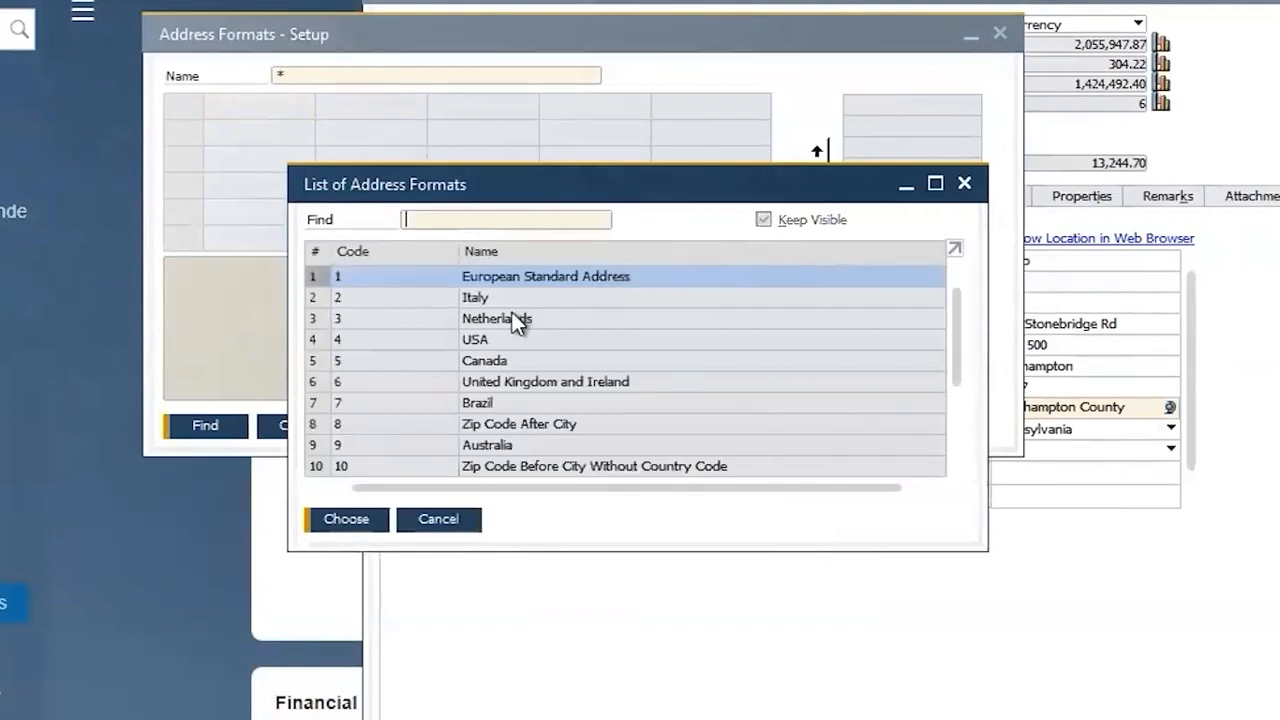
double_click(493, 338)
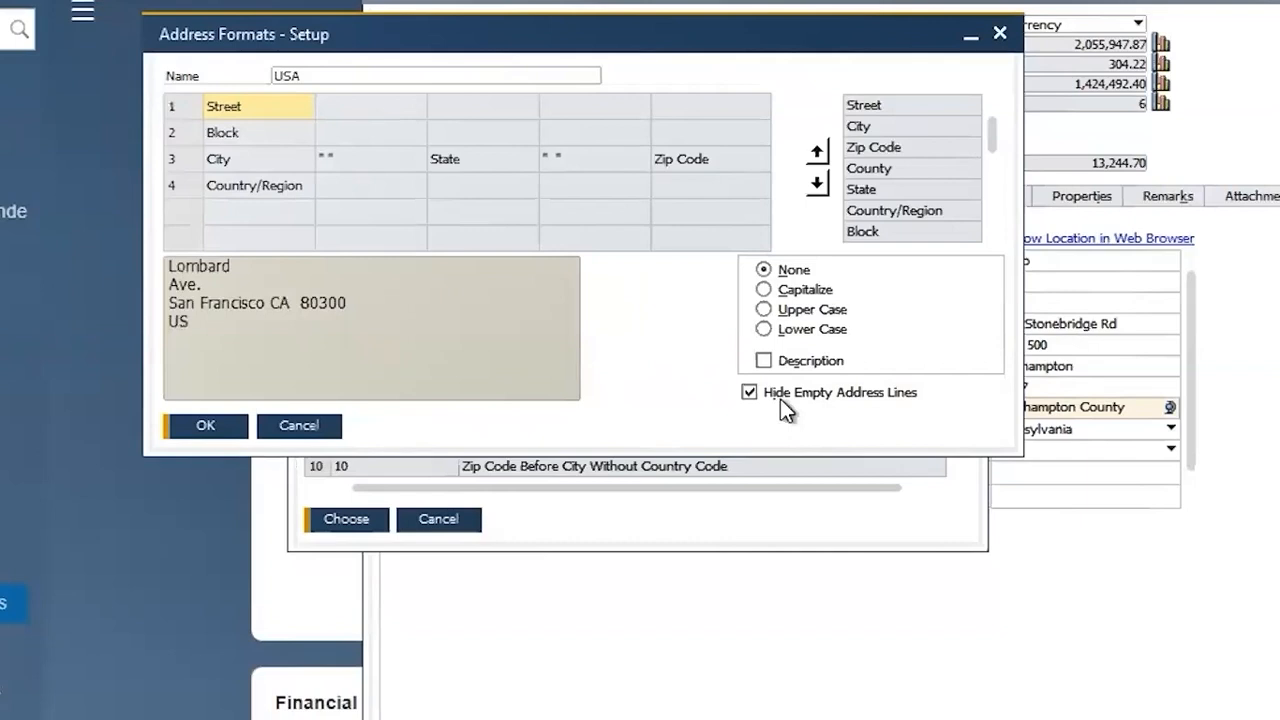
left_click(972, 42)
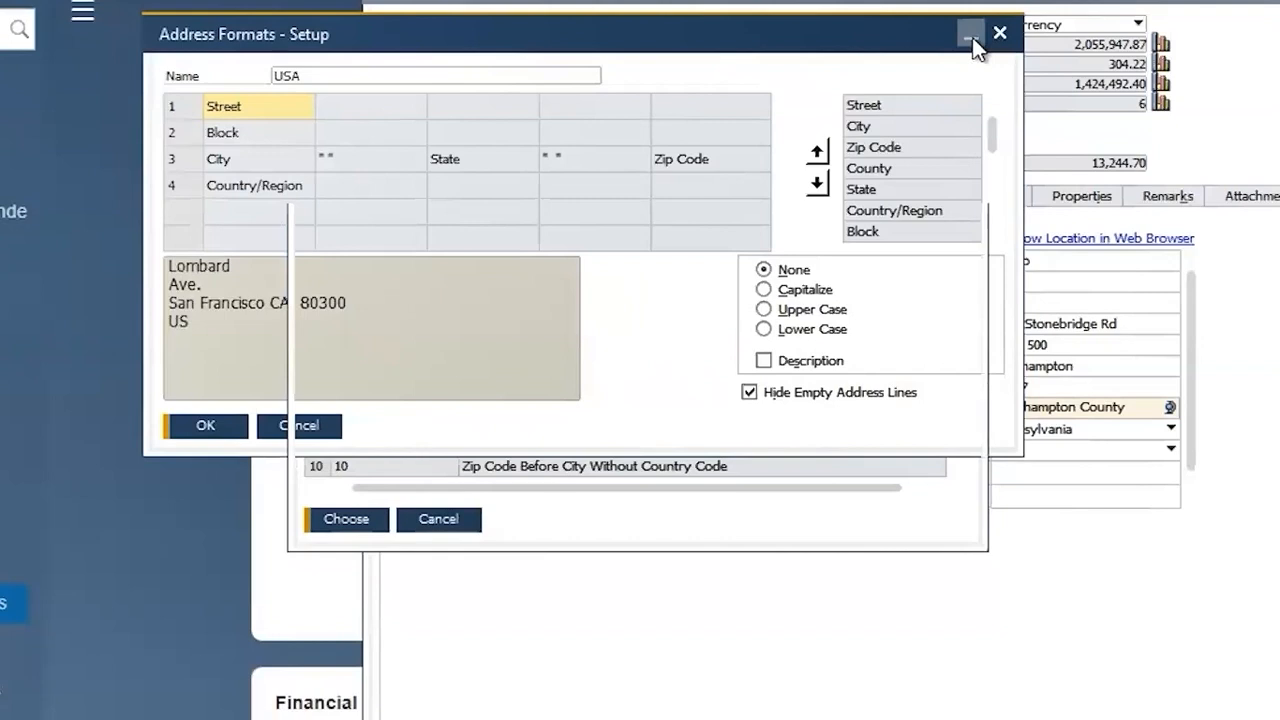
Step: Go to the next customer record, Parameter Technology, and open the first invoice listed in its account balance
left_click(870, 608)
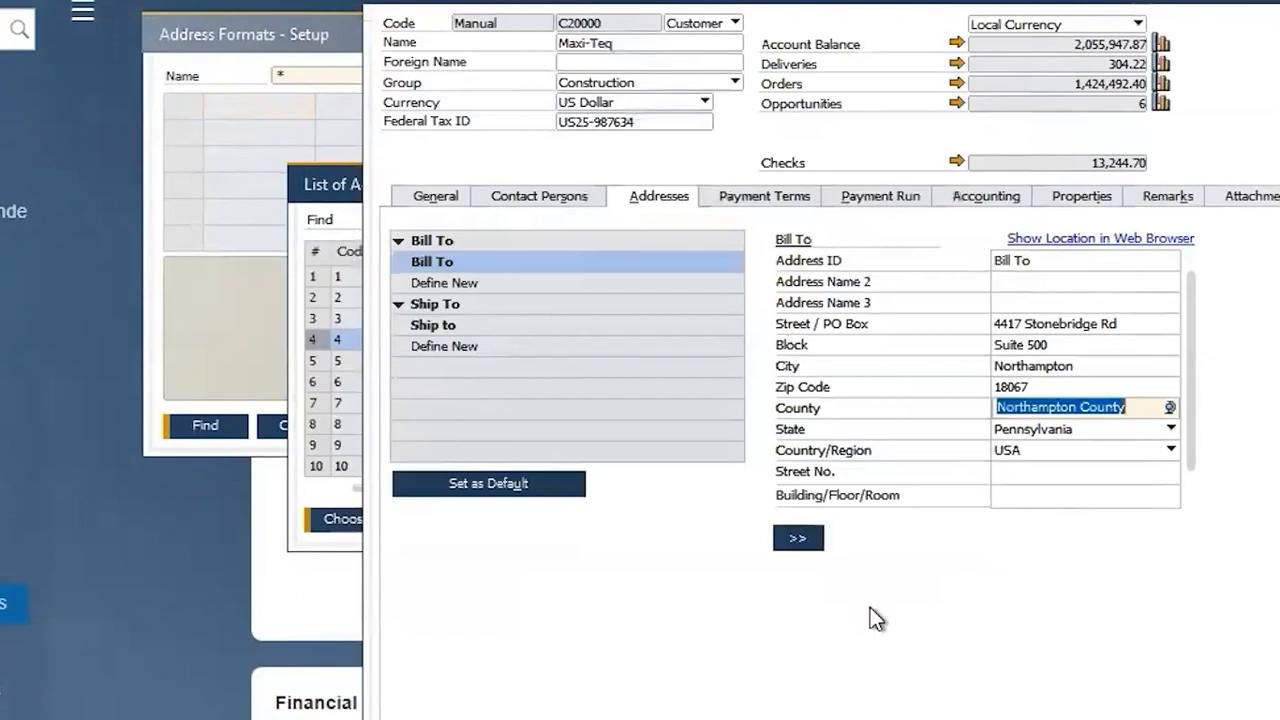
key("ctrl+Right")
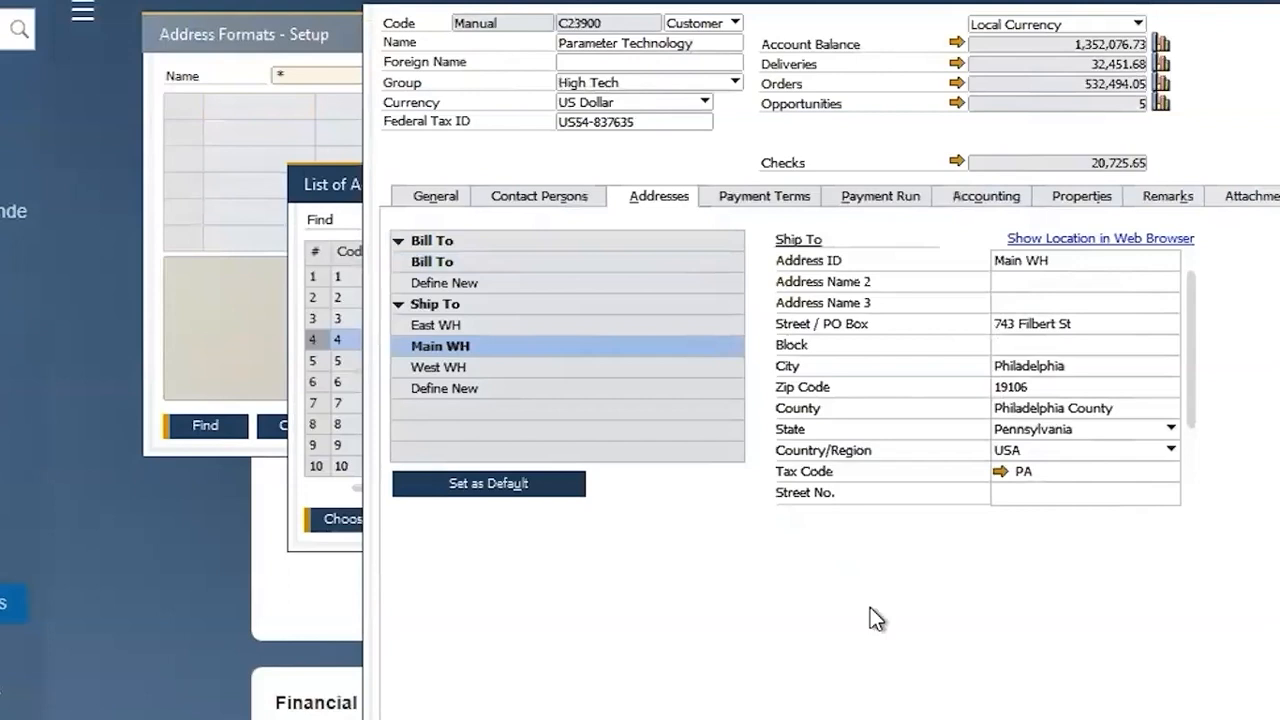
left_click(956, 42)
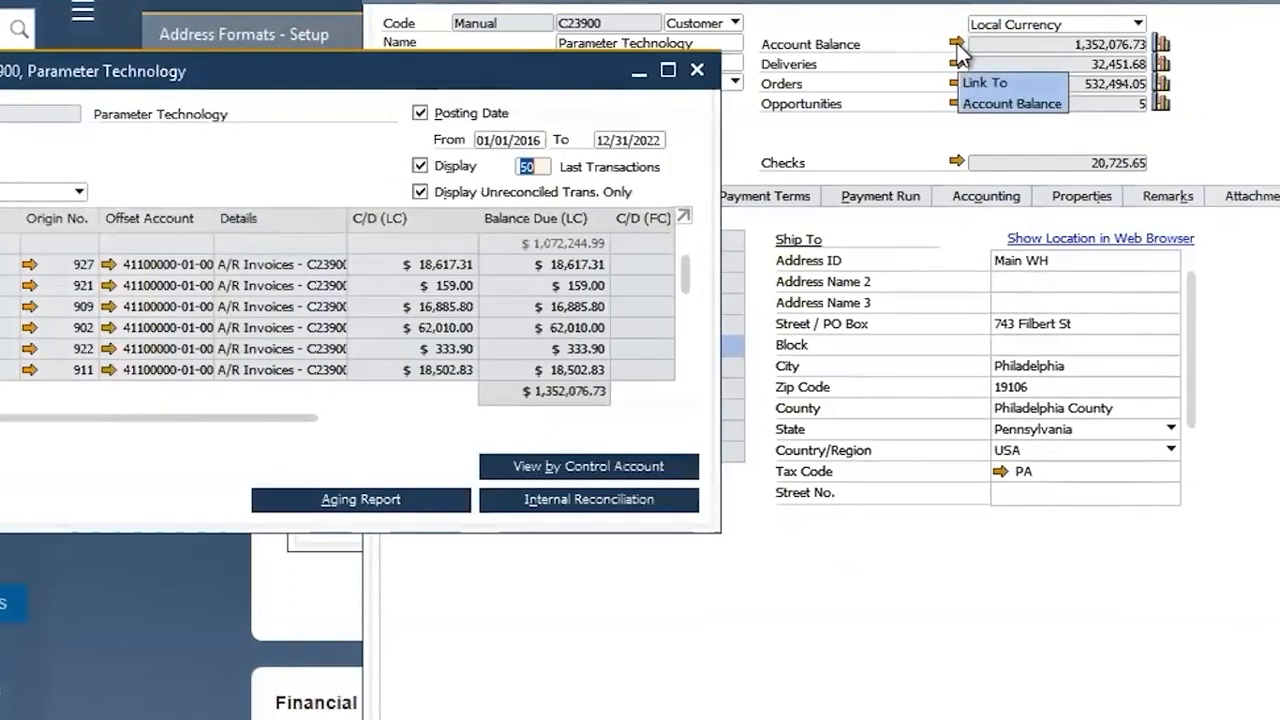
left_click(29, 266)
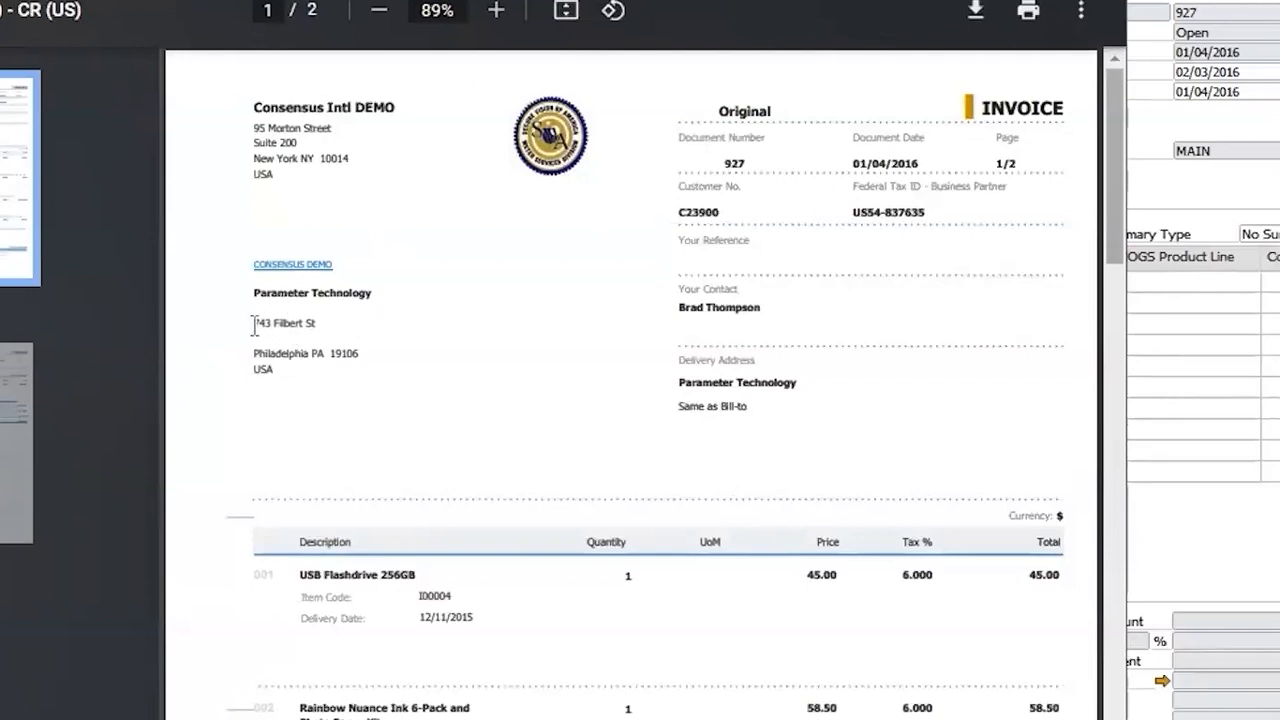
Step: Compare the layout of the customer's address on the printed invoices dated 01/04/2016 and 11/09/2022
left_click_drag(254, 322, 322, 340)
left_click(322, 340)
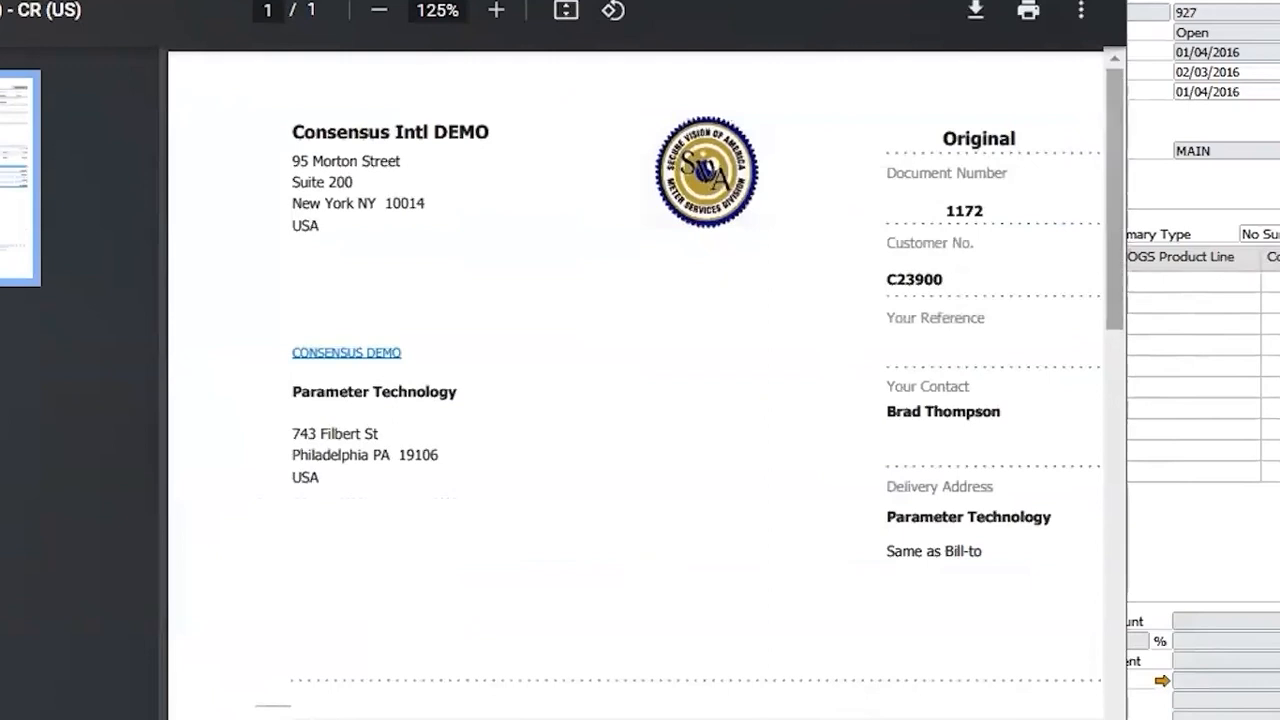
scroll(901, 392, "right", 6)
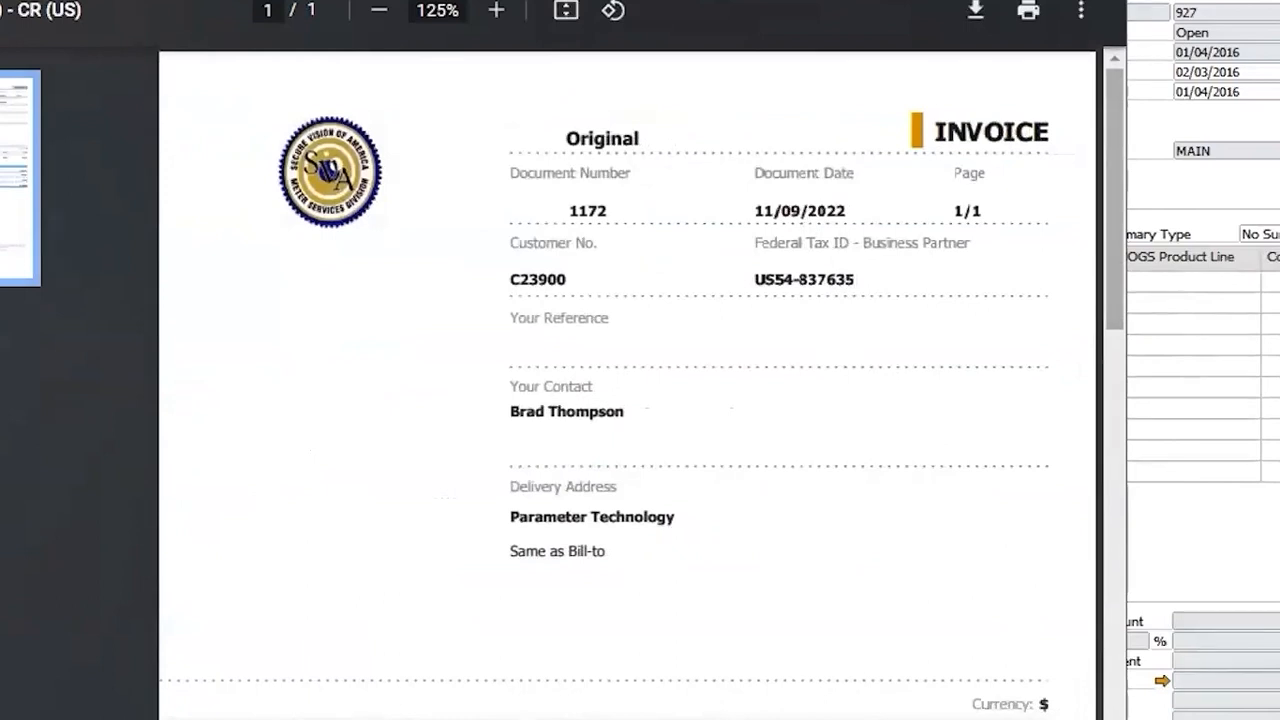
scroll(341, 488, "left", 6)
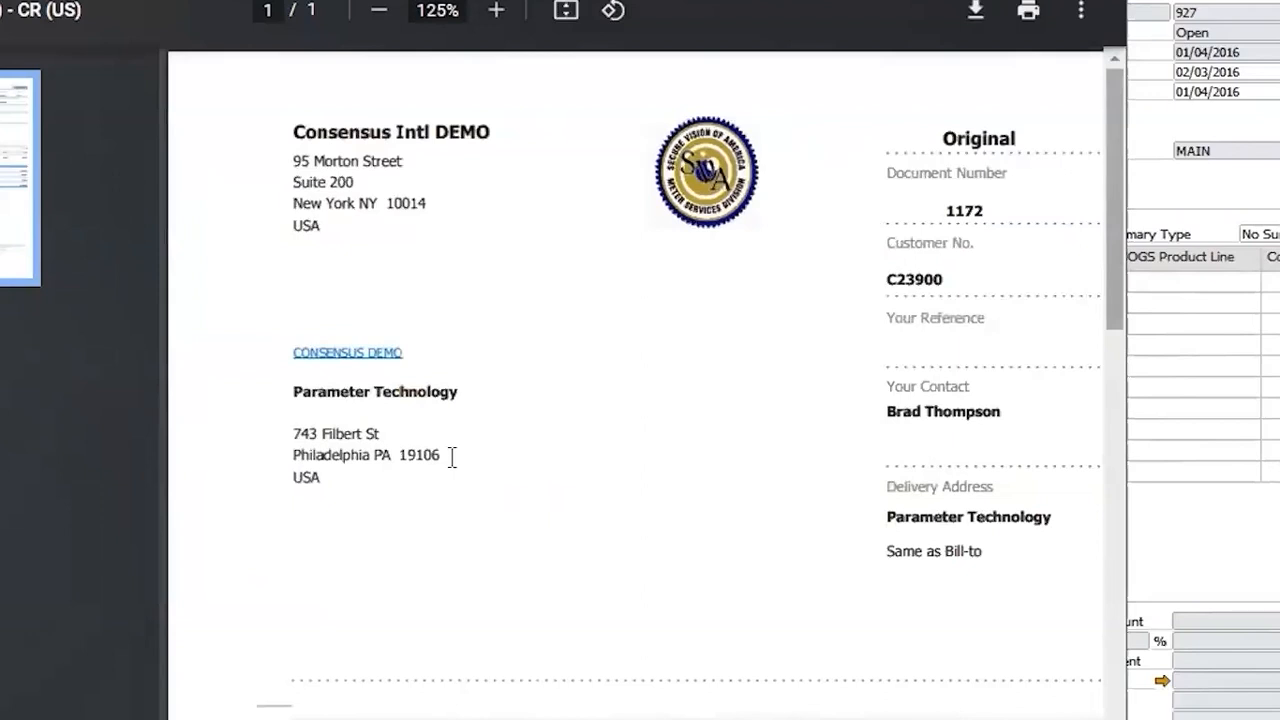
Step: Return to the invoice record and examine the formatted Ship To and Bill To addresses in its logistics details
left_click(1191, 190)
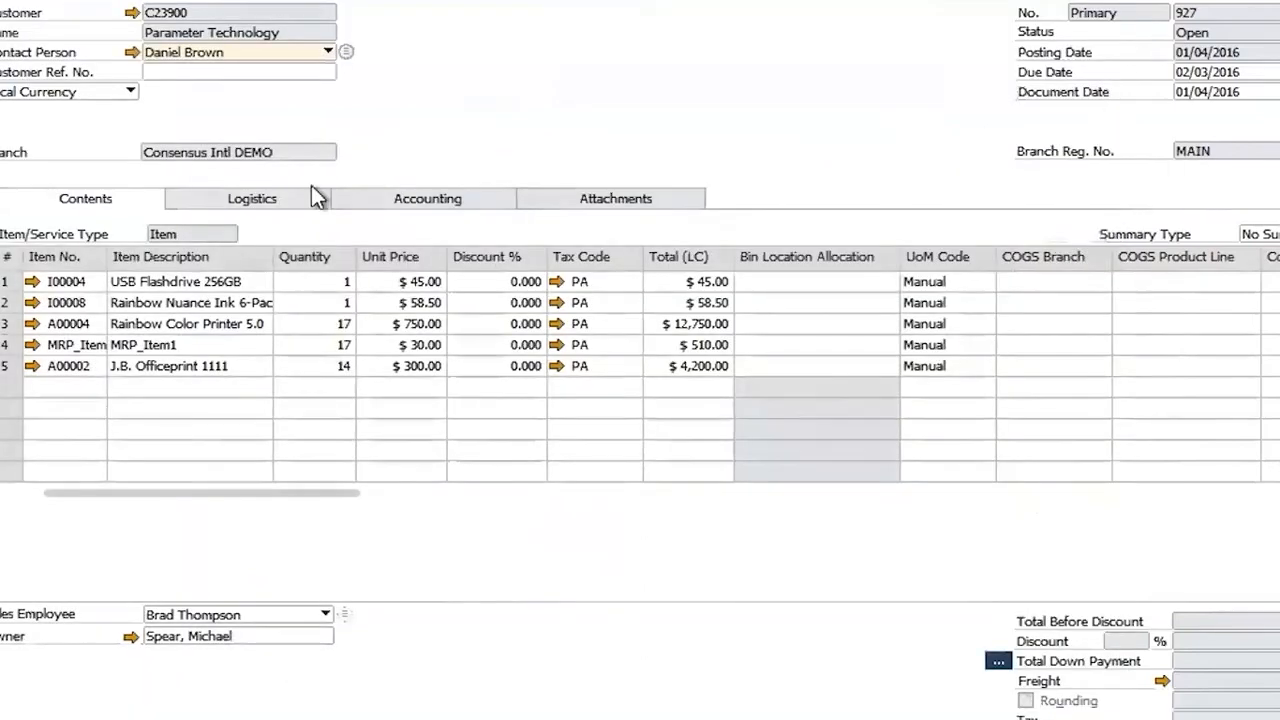
left_click(266, 208)
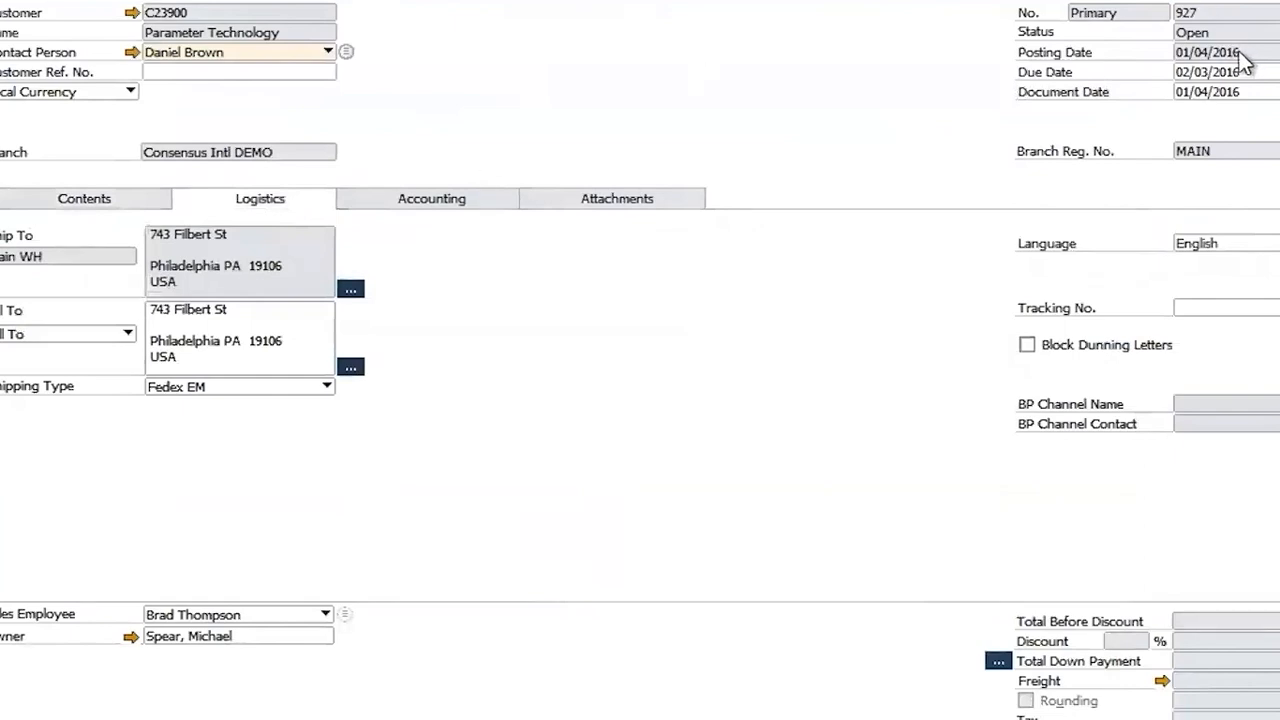
left_click(166, 248)
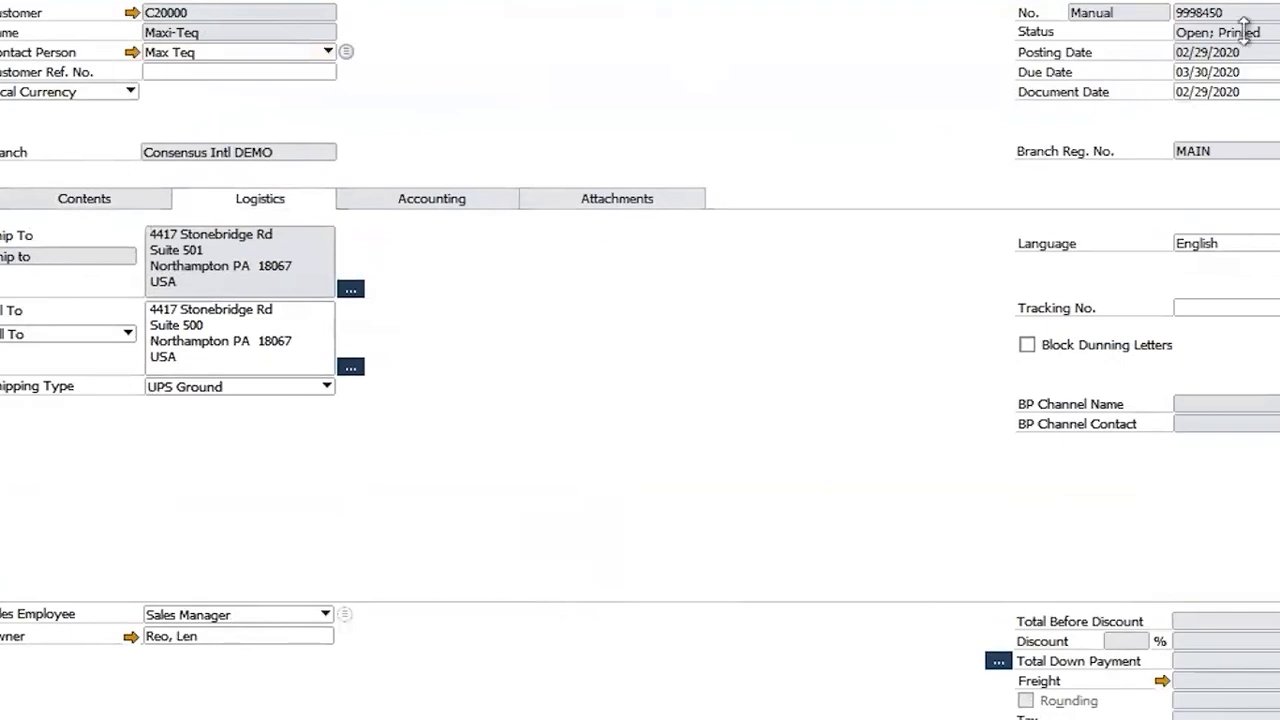
Step: Find the Parameter Technology invoice with posting date 11/09/2022
key("ctrl+f")
left_click(1215, 52)
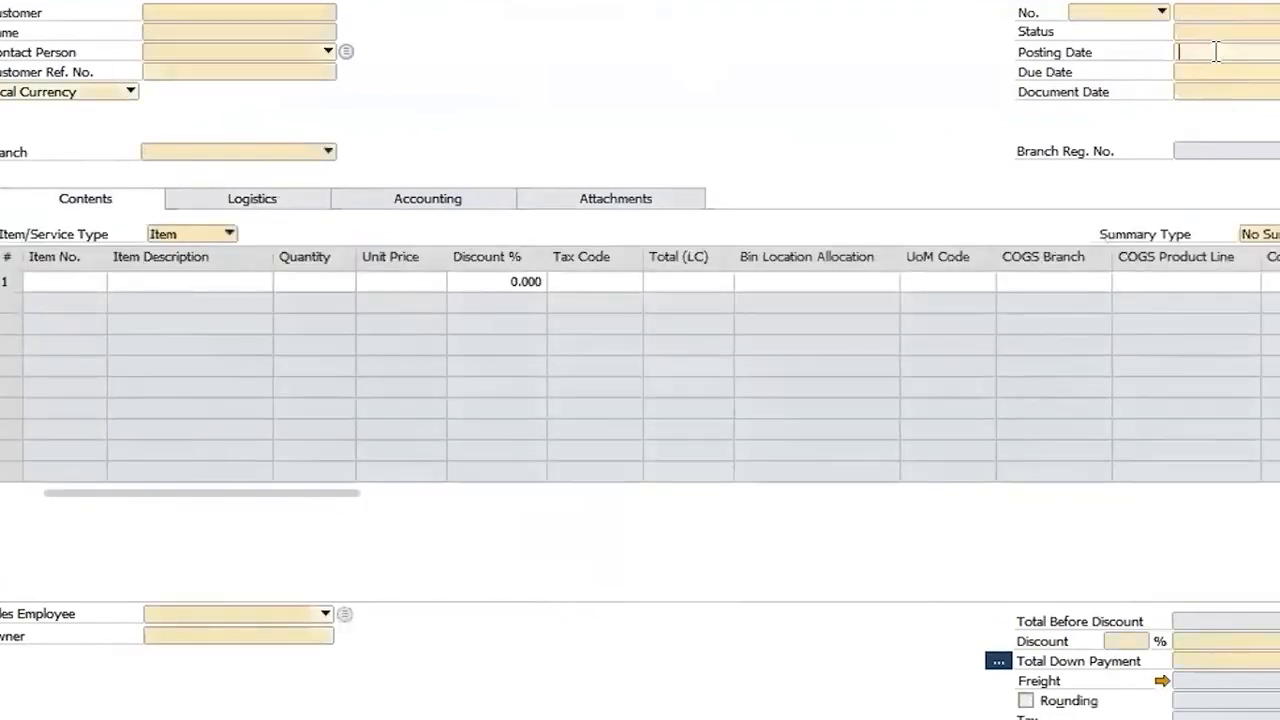
type("11/09/2022")
key("Tab")
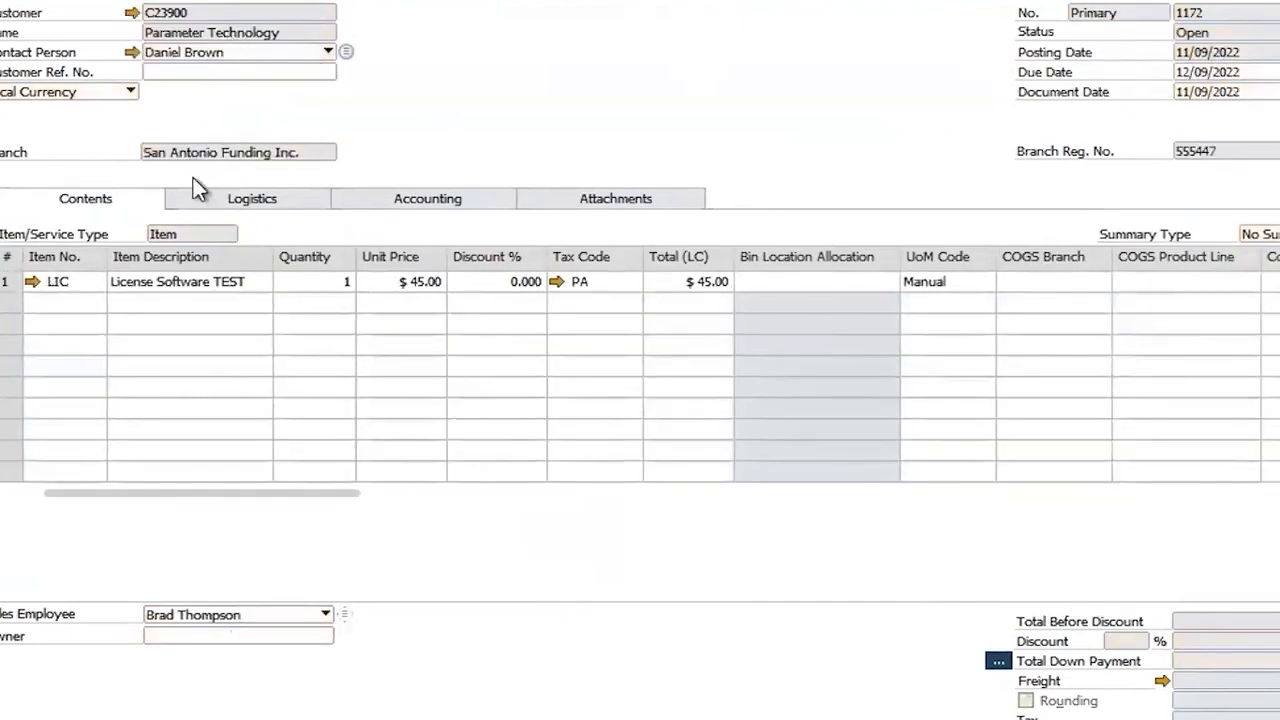
Step: Examine the Ship To address components in the 11/09/2022 invoice's logistics details, closing them without changes
left_click(214, 201)
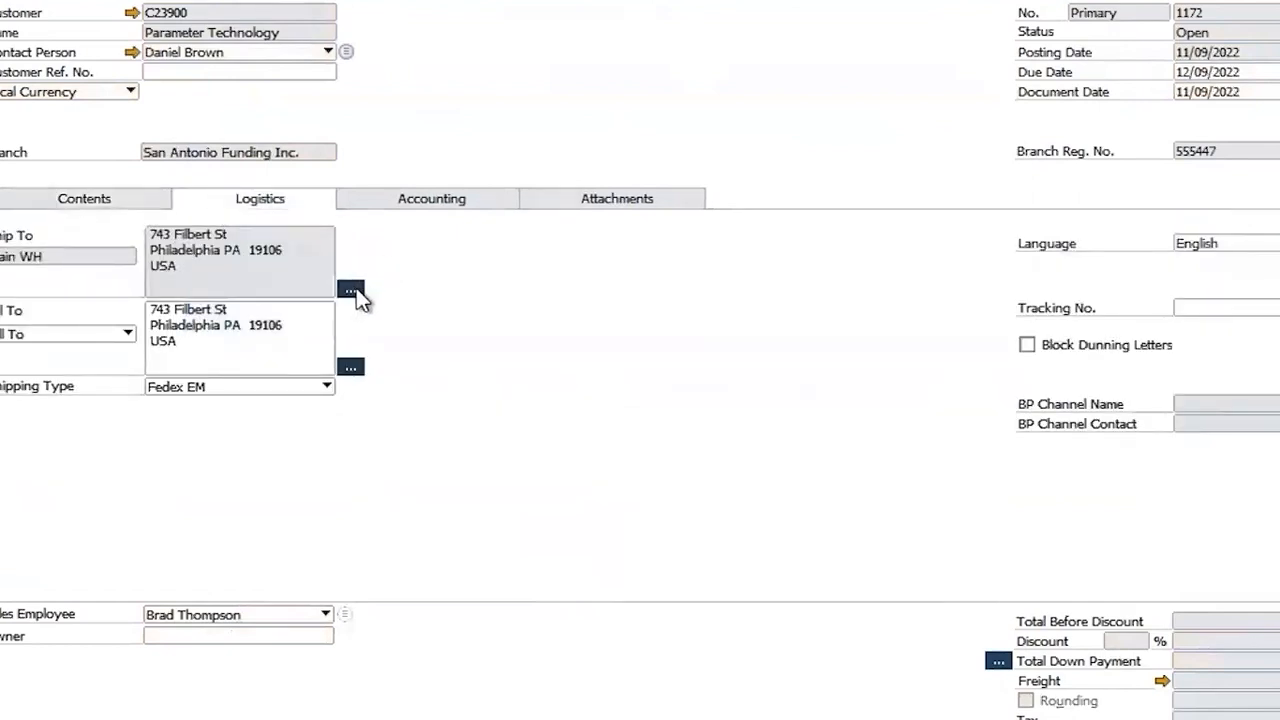
left_click(352, 290)
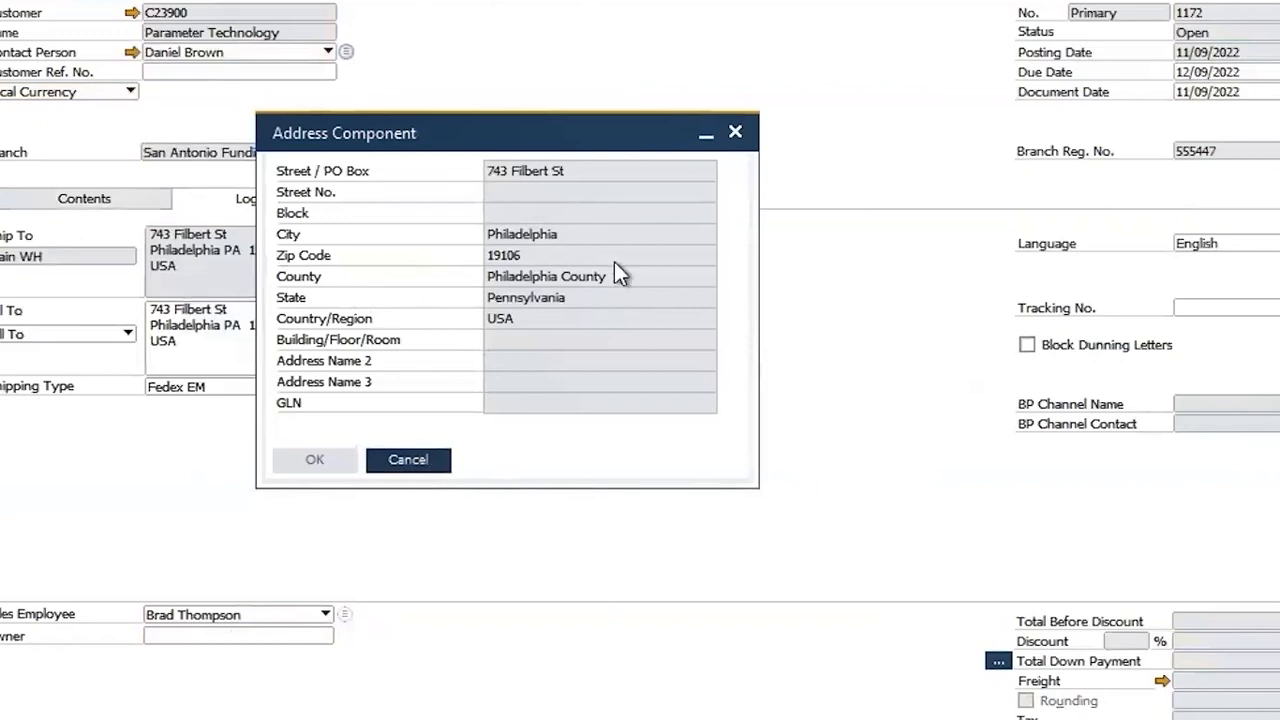
left_click(410, 460)
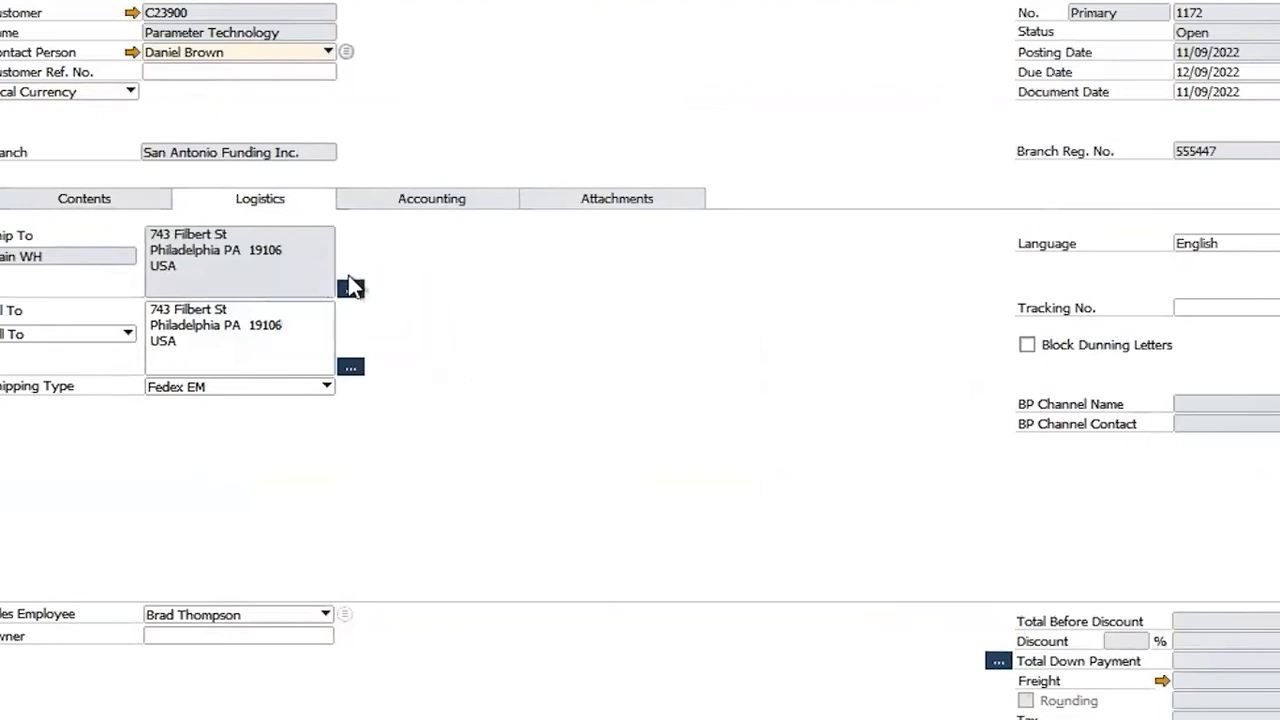
left_click(351, 292)
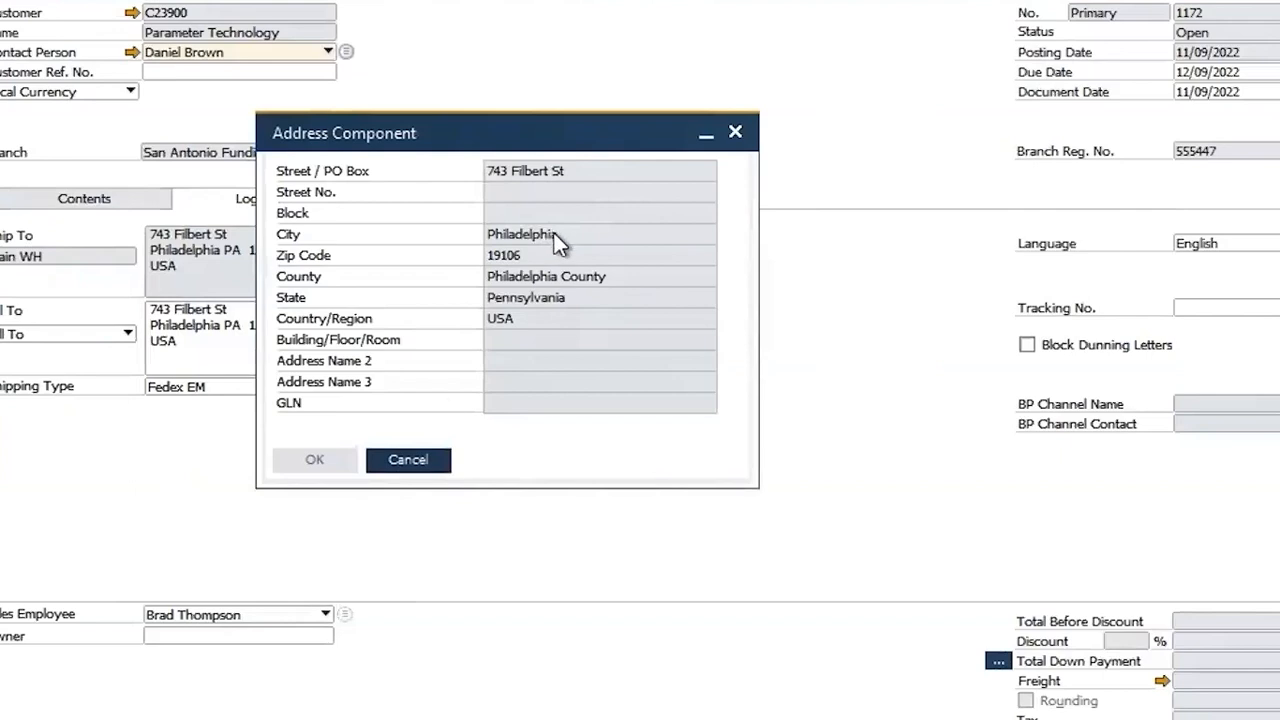
left_click(419, 459)
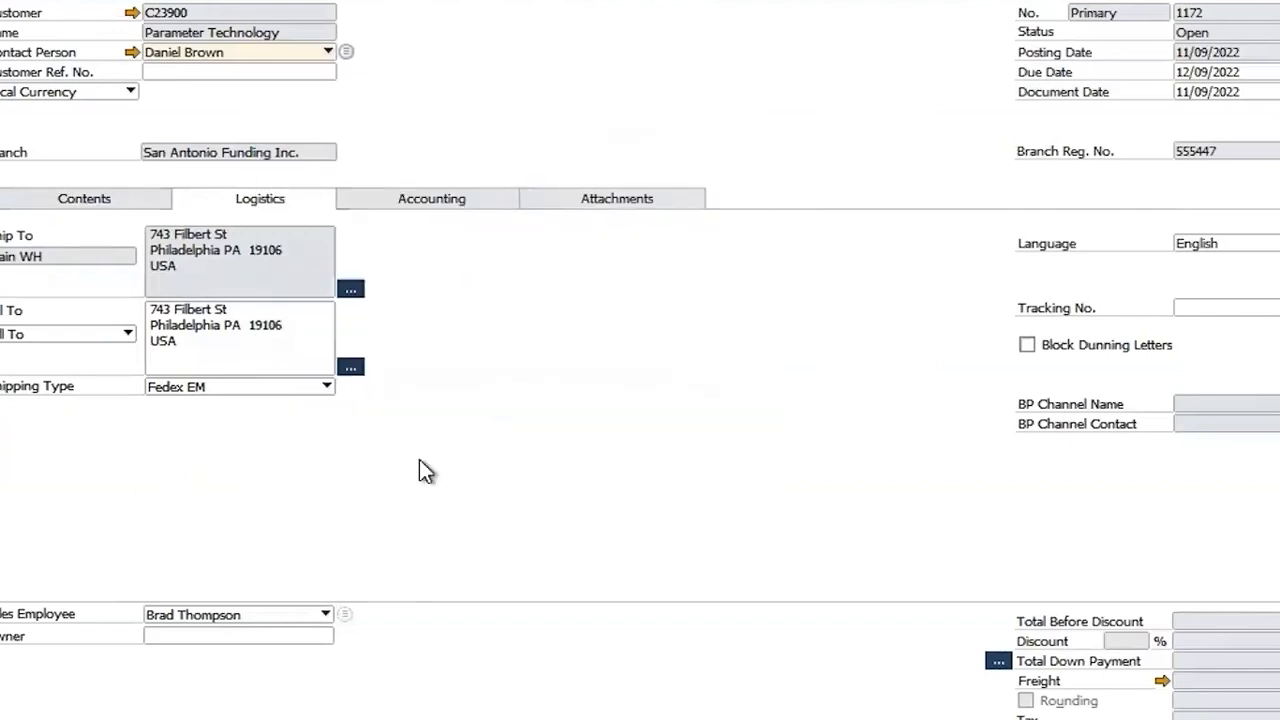
Step: Inspect the Ship To and Bill To address text for blank lines and return to the invoice's item lines
left_click(152, 236)
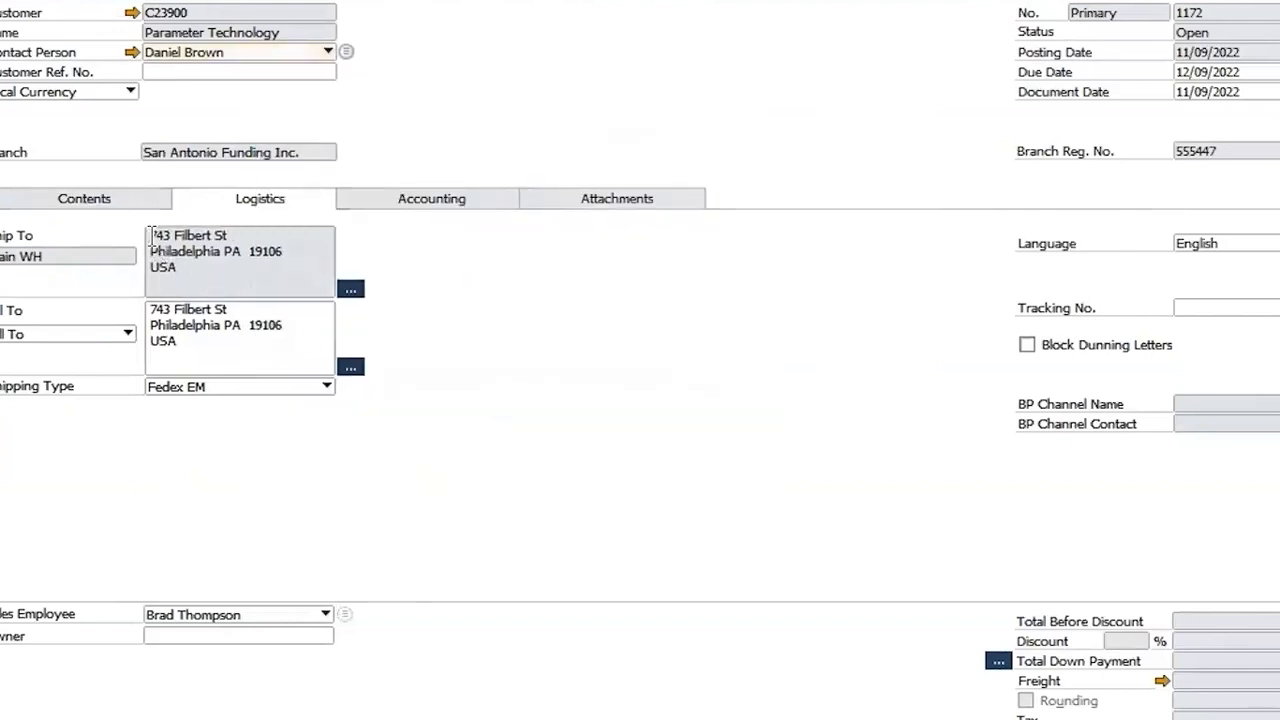
left_click(153, 314)
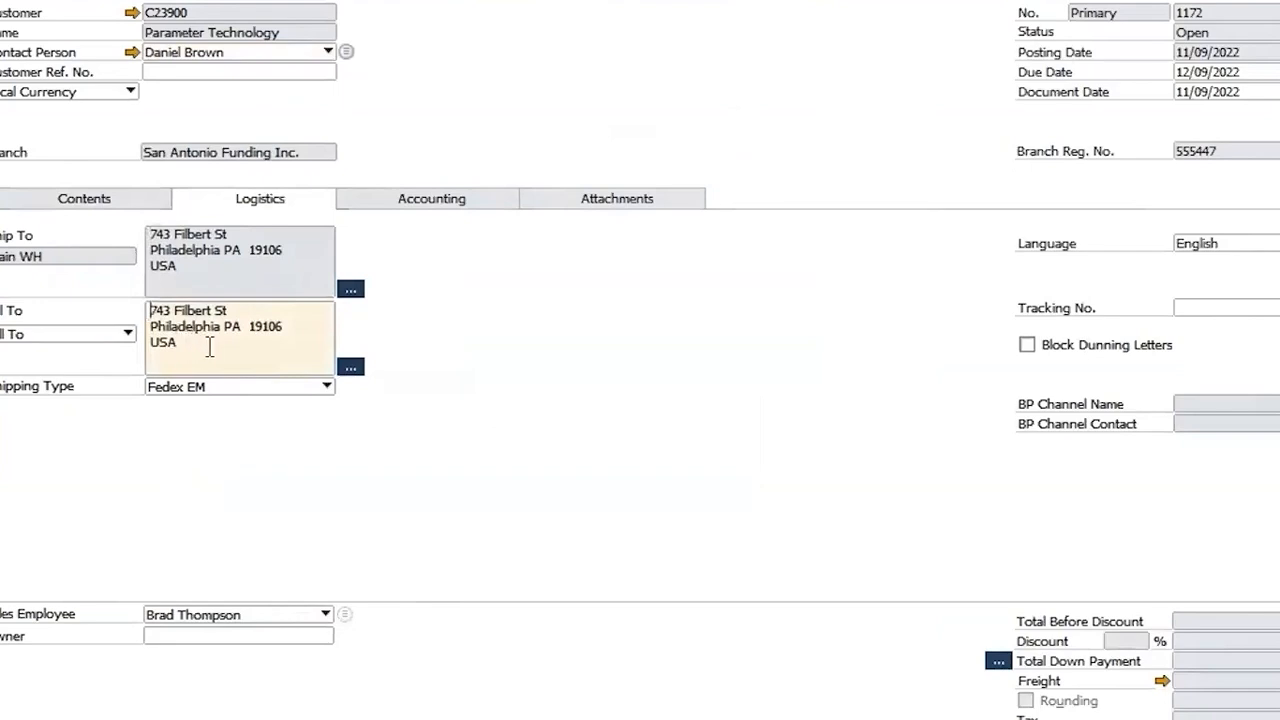
key("ctrl+a")
left_click(244, 265)
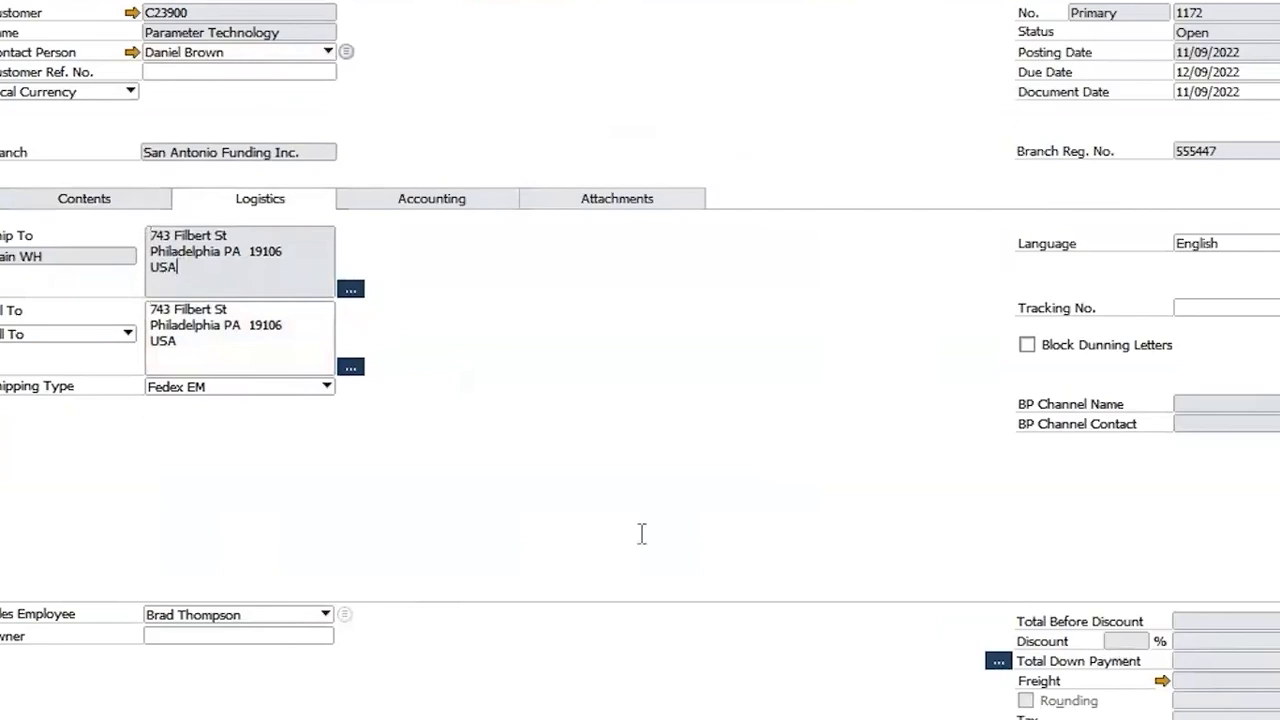
left_click(76, 205)
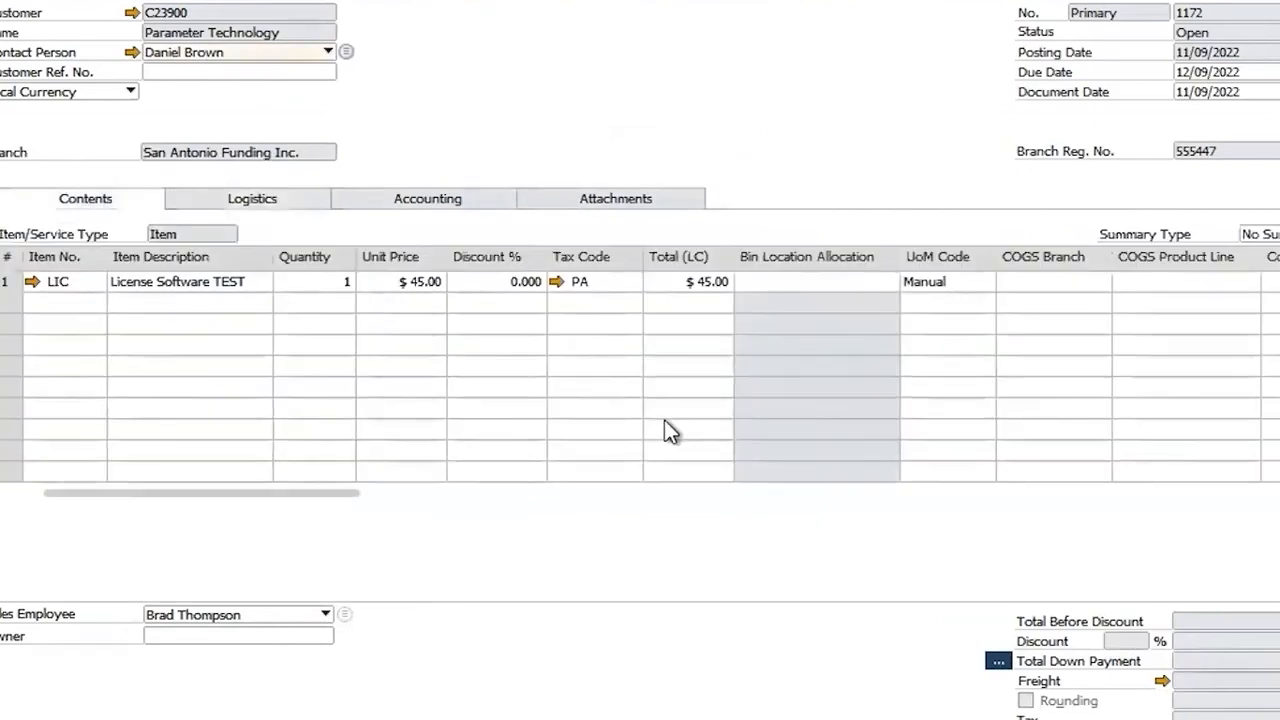